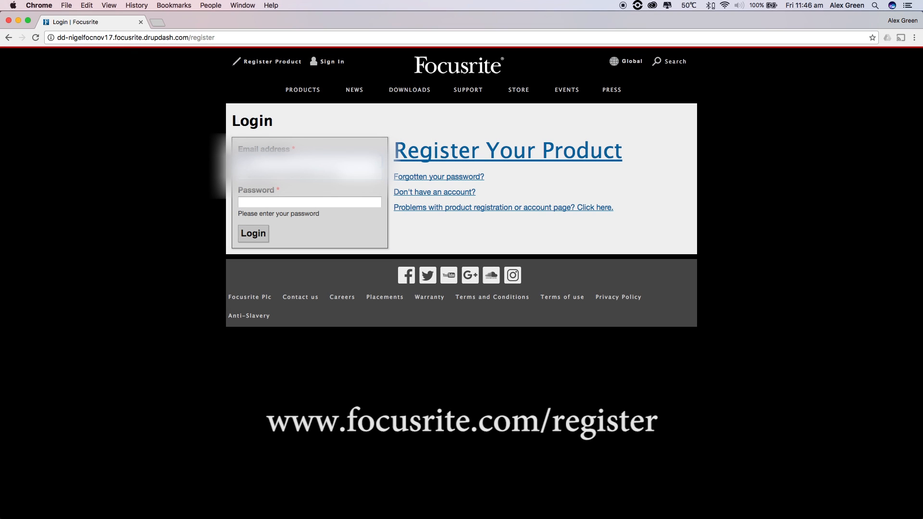
Sign in to the Focusrite account with email and password.
{"action": "key", "text": "Tab"}
{"action": "key", "text": "Return"}
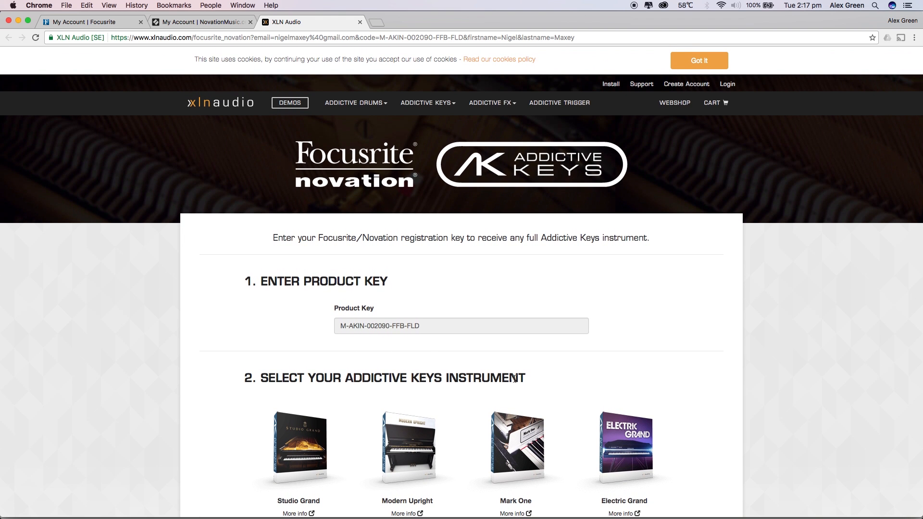
Choose Electric Grand, create the XLN account with password and accepted terms, and register to redeem it.
{"action": "left_click", "coordinate": [618, 439]}
{"action": "scroll", "coordinate": [618, 439], "scroll_direction": "down", "scroll_amount": 3}
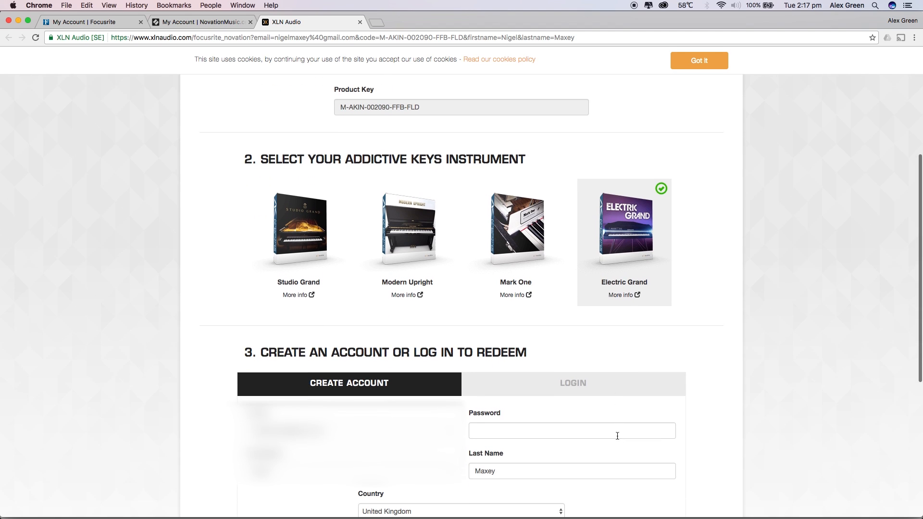
{"action": "left_click", "coordinate": [513, 424]}
{"action": "type", "text": "abc"}
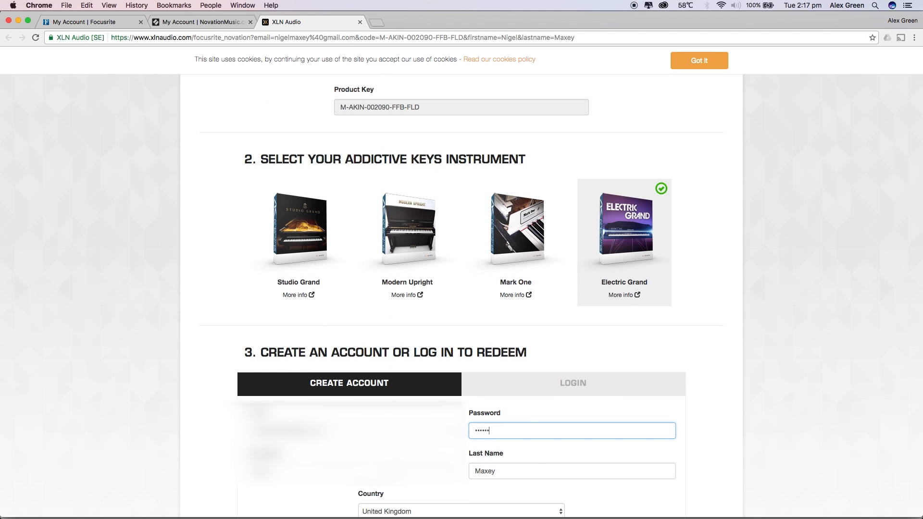
{"action": "scroll", "coordinate": [392, 486], "scroll_direction": "down", "scroll_amount": 1}
{"action": "left_click", "coordinate": [409, 474]}
{"action": "left_click", "coordinate": [408, 474]}
{"action": "left_click", "coordinate": [408, 504]}
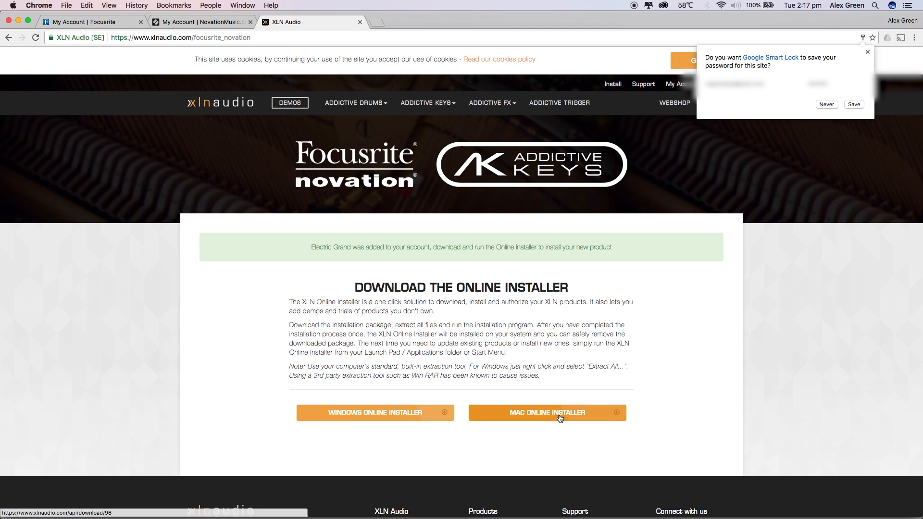
Download the Mac Online Installer and open its .dmg from Chrome's download bar.
{"action": "left_click", "coordinate": [555, 414]}
{"action": "left_click", "coordinate": [81, 512]}
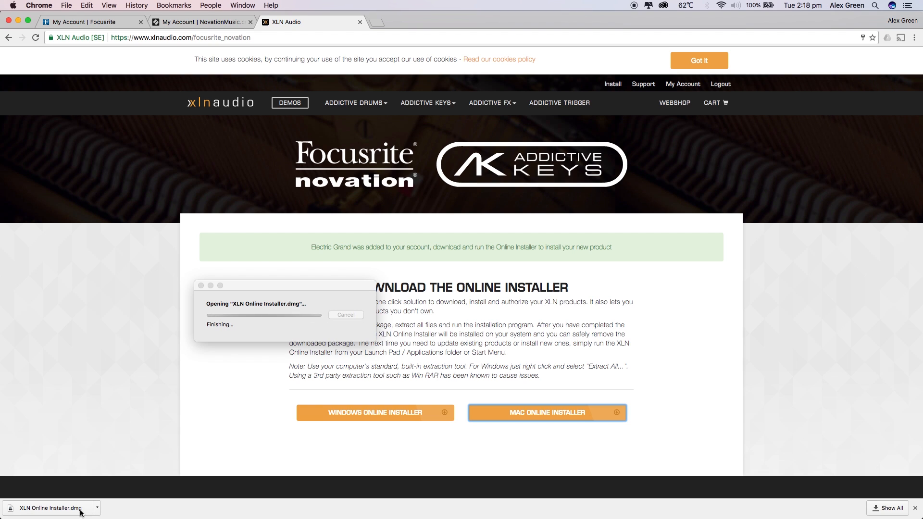
Copy XLN Online Installer to Applications, launch it via Spotlight and approve with the admin password.
{"action": "left_click_drag", "start_coordinate": [250, 135], "coordinate": [367, 146]}
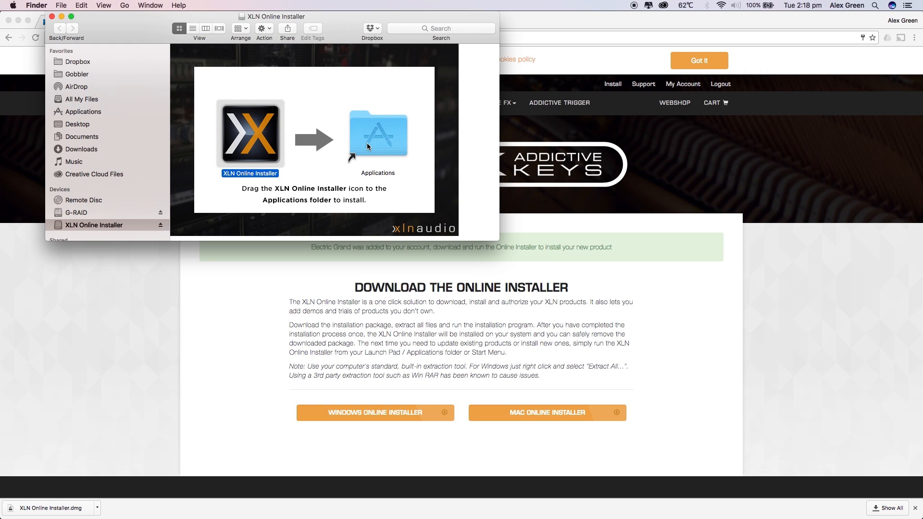
{"action": "key", "text": "super+space"}
{"action": "type", "text": "xln"}
{"action": "key", "text": "Return"}
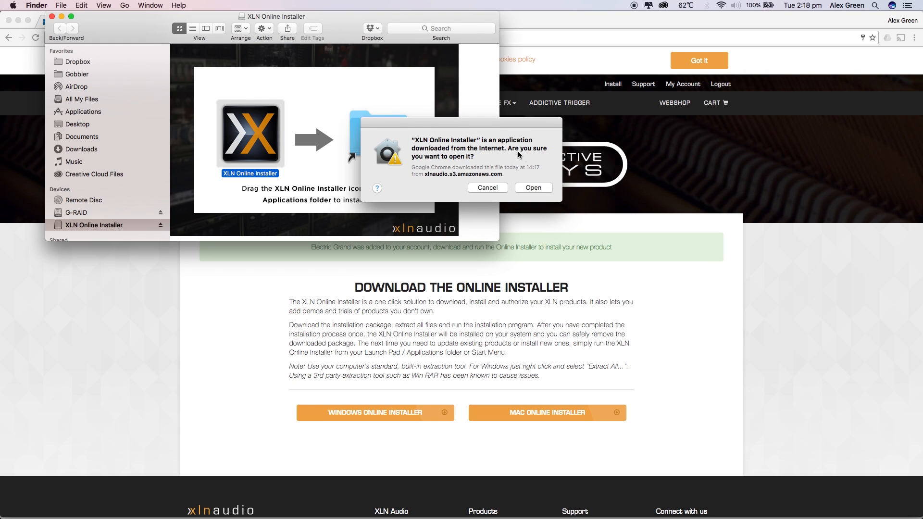
{"action": "left_click", "coordinate": [536, 189]}
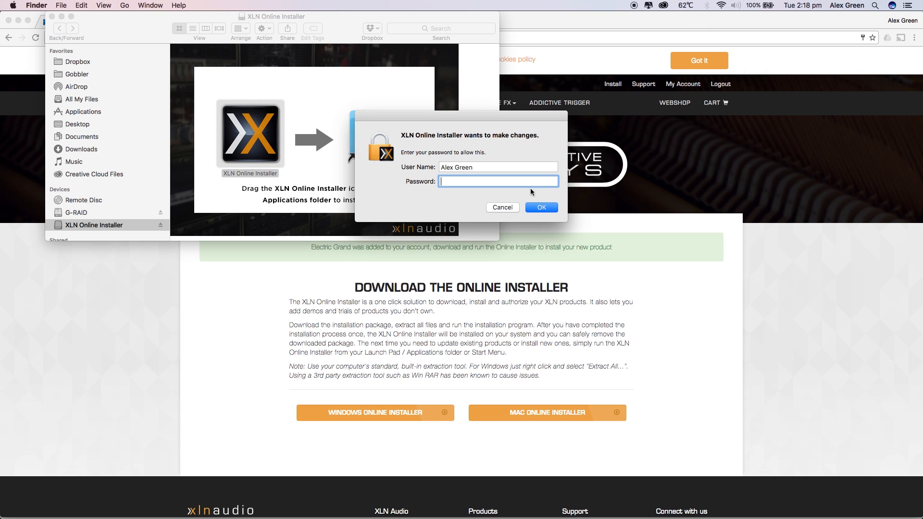
{"action": "type", "text": "*******"}
{"action": "key", "text": "Return"}
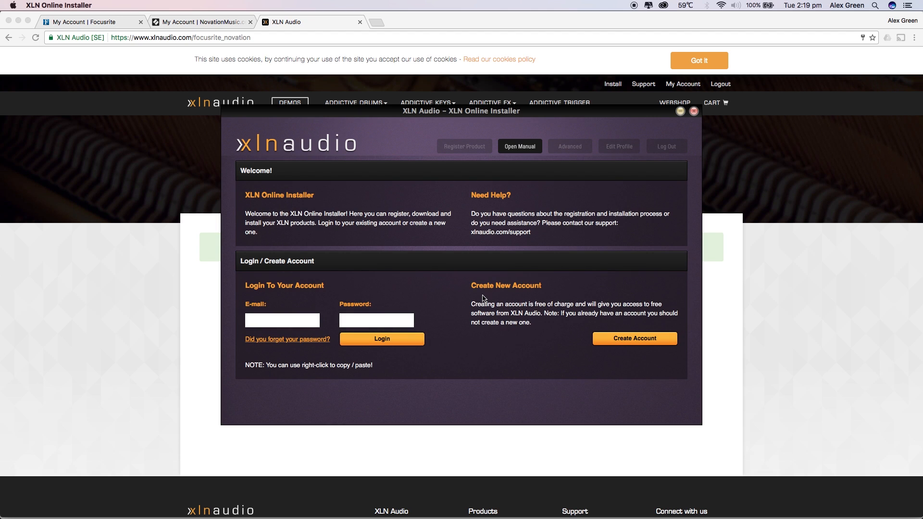
Log in to the XLN account inside the Online Installer.
{"action": "key", "text": "Tab"}
{"action": "left_click", "coordinate": [382, 336]}
Register this Mac as a new computer, type Laptop on OS X, and add it to the account.
{"action": "left_click", "coordinate": [299, 211]}
{"action": "type", "text": "Mac"}
{"action": "left_click", "coordinate": [322, 310]}
{"action": "left_click", "coordinate": [292, 339]}
{"action": "left_click", "coordinate": [365, 370]}
{"action": "left_click", "coordinate": [366, 389]}
{"action": "left_click", "coordinate": [293, 400]}
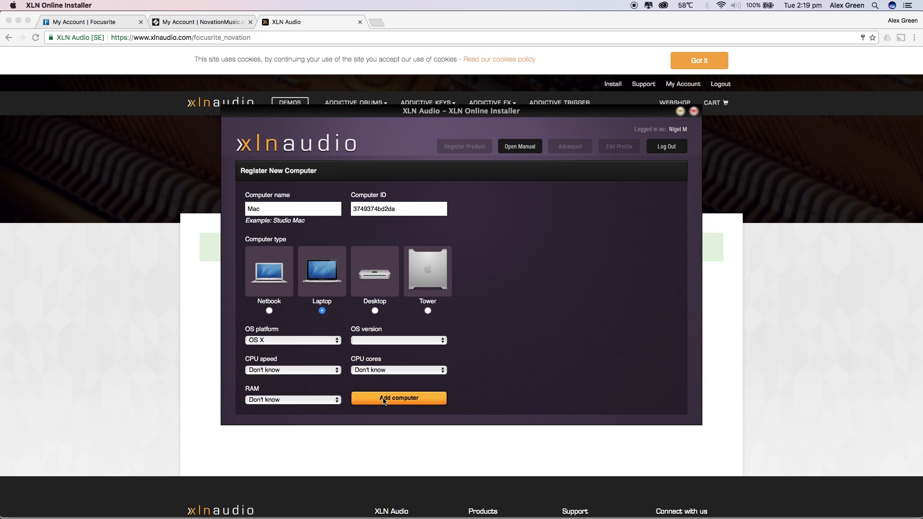
{"action": "left_click", "coordinate": [386, 398]}
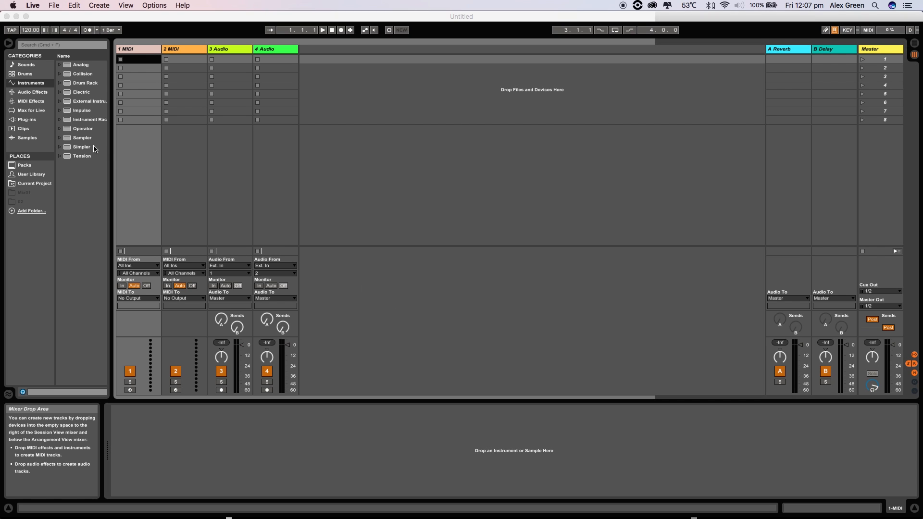
Load Addictive Keys from Plug-ins > Audio Units > XLN Audio onto the 1 MIDI track.
{"action": "left_click", "coordinate": [33, 121]}
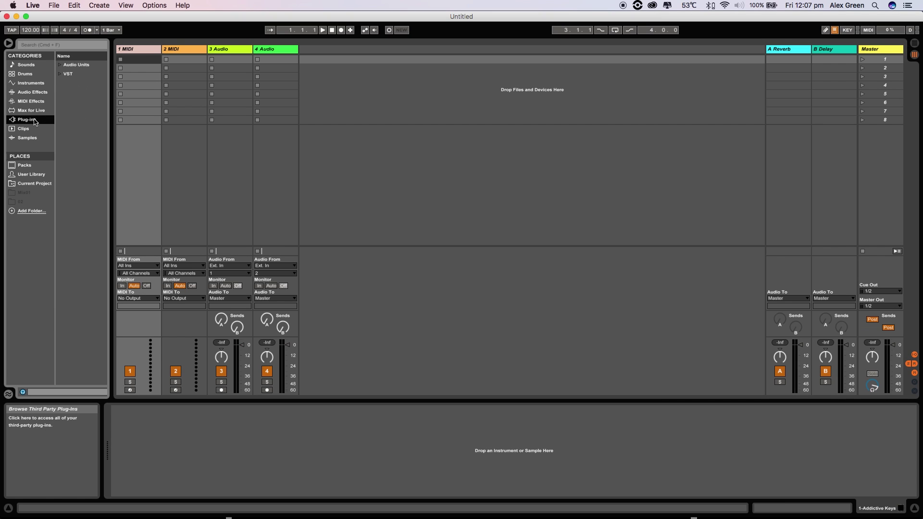
{"action": "left_click", "coordinate": [62, 67]}
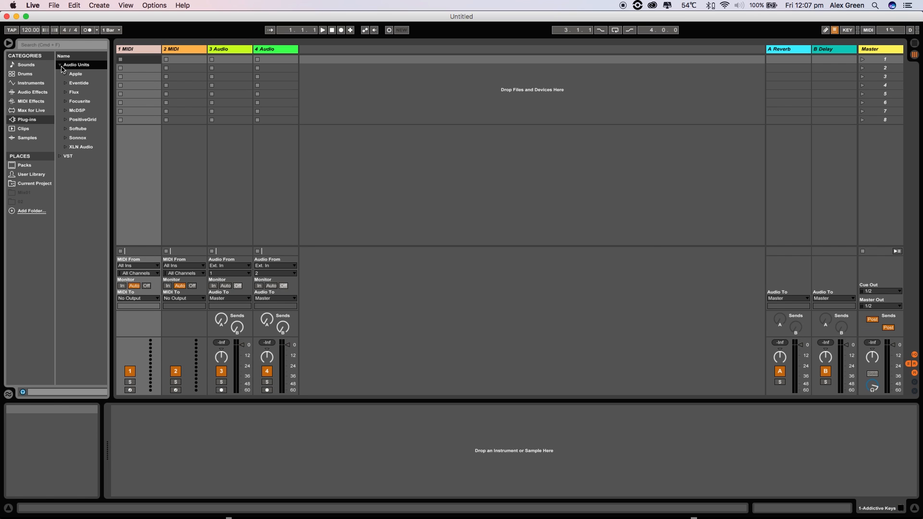
{"action": "left_click", "coordinate": [66, 149]}
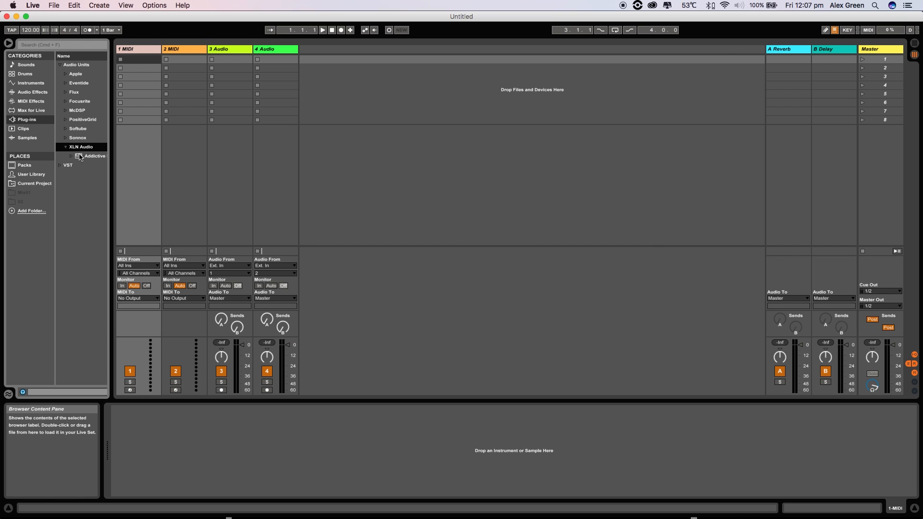
{"action": "left_click", "coordinate": [82, 158]}
{"action": "double_click", "coordinate": [82, 157]}
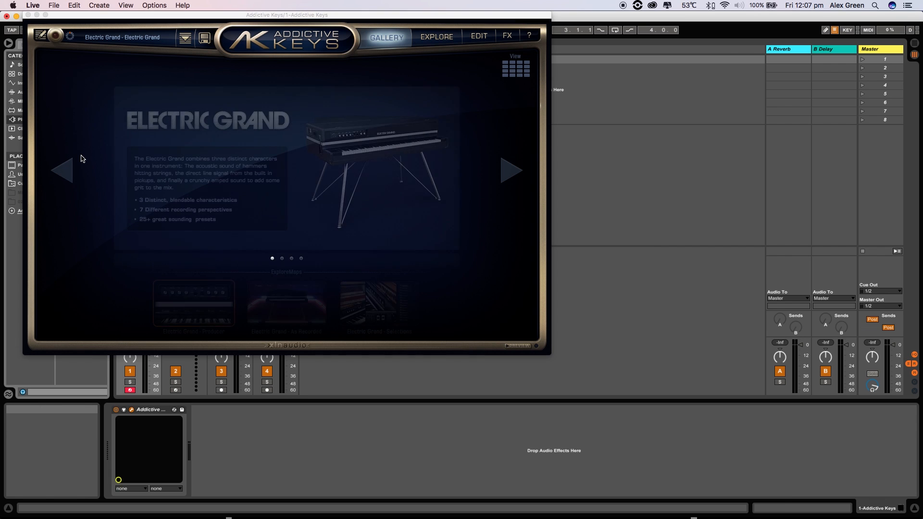